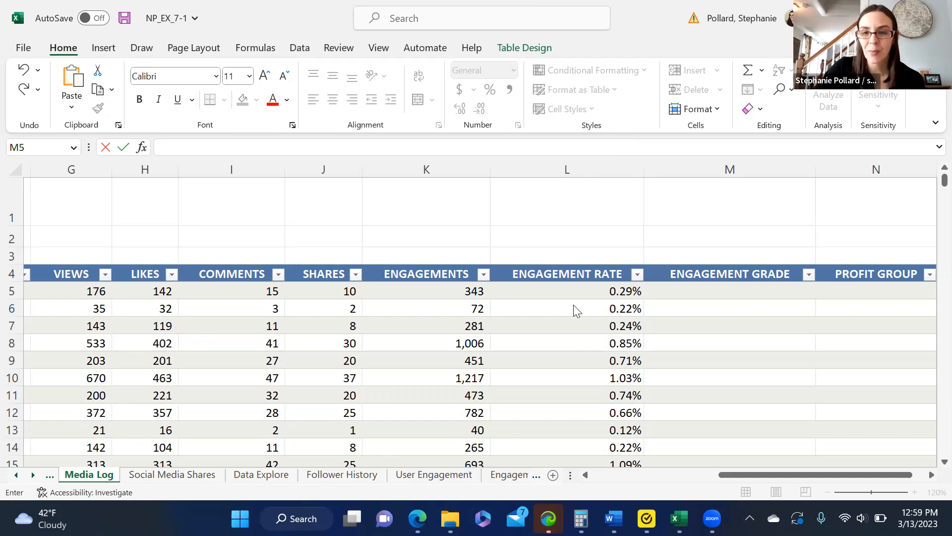
# - Start an XLOOKUP formula in cell M5 of the ENGAGEMENT GRADE column, using the row's ENGAGEMENT RATE in L5 as the lookup value
pyautogui.click(684, 291)
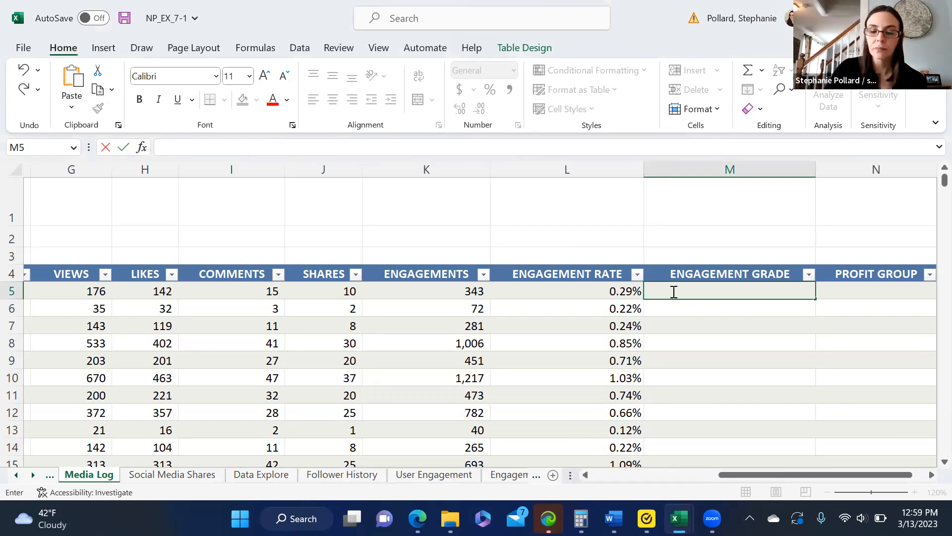
pyautogui.write('=')
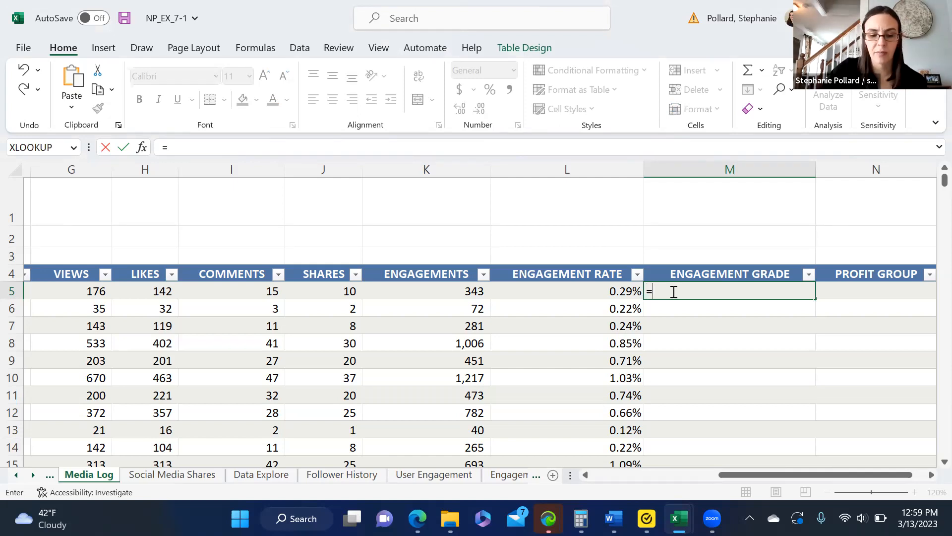
pyautogui.write('xl')
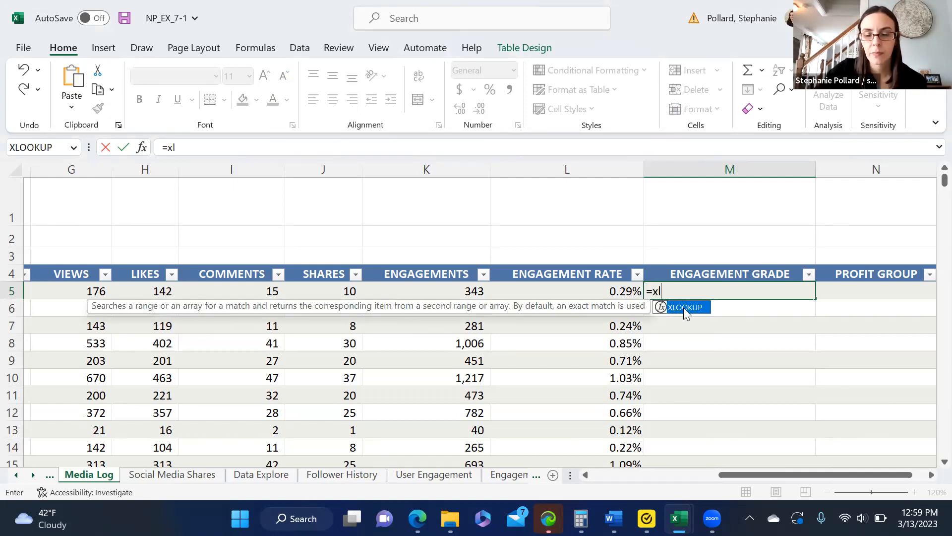
pyautogui.doubleClick(684, 308)
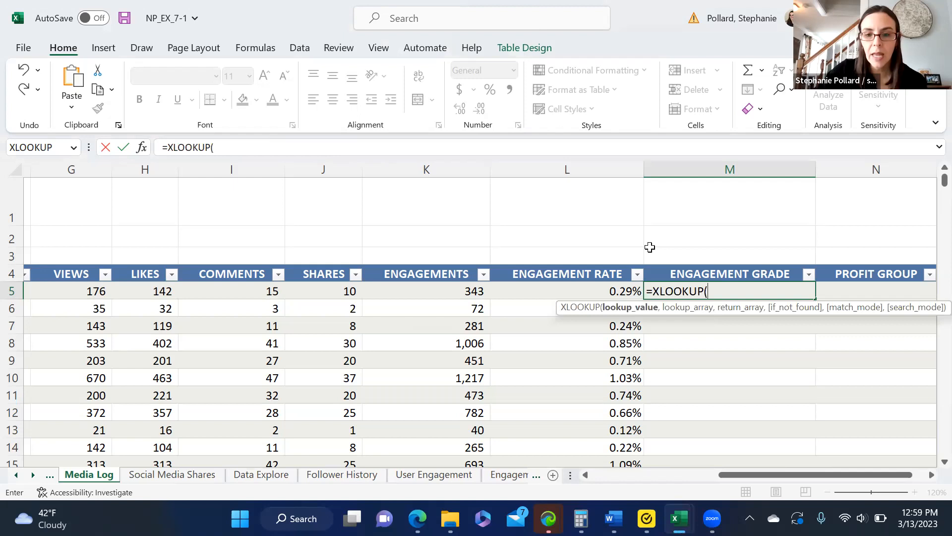
pyautogui.click(594, 290)
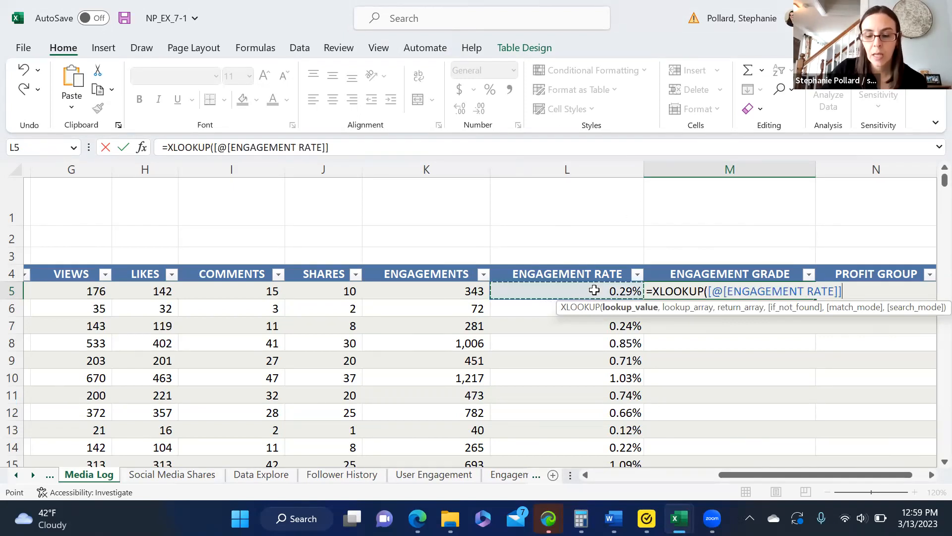
pyautogui.write(',')
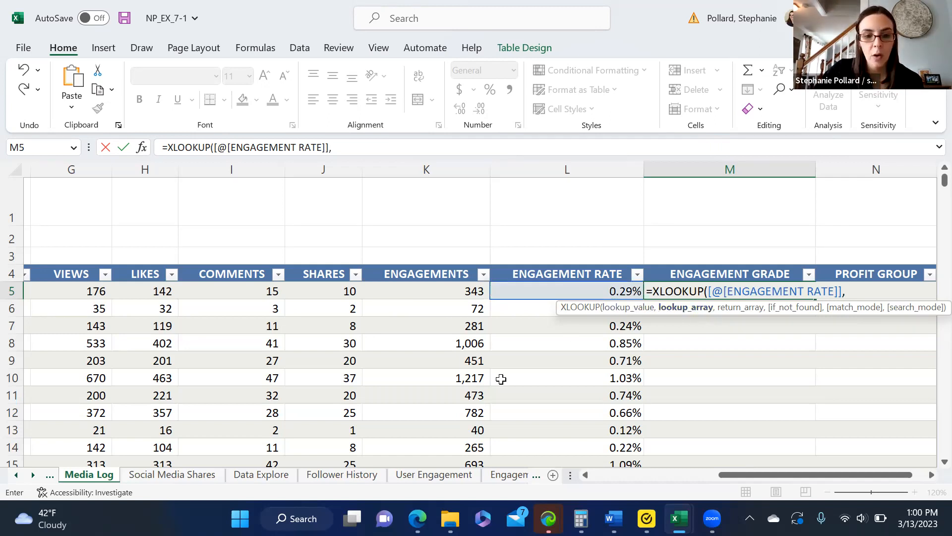
# - Add B4:B9 on the Lookup Tables sheet as the lookup array and C4:C9 as the return array
pyautogui.click(33, 475)
pyautogui.click(33, 475)
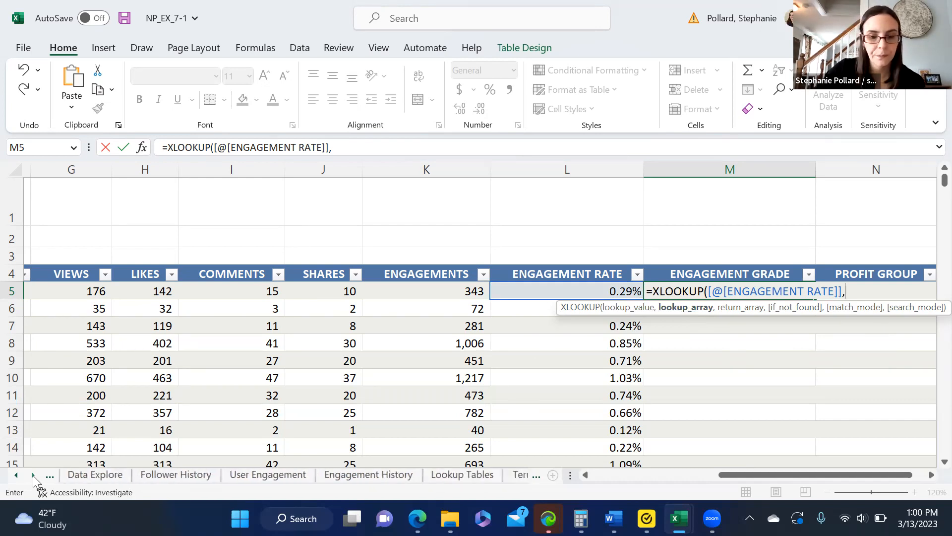
pyautogui.click(447, 474)
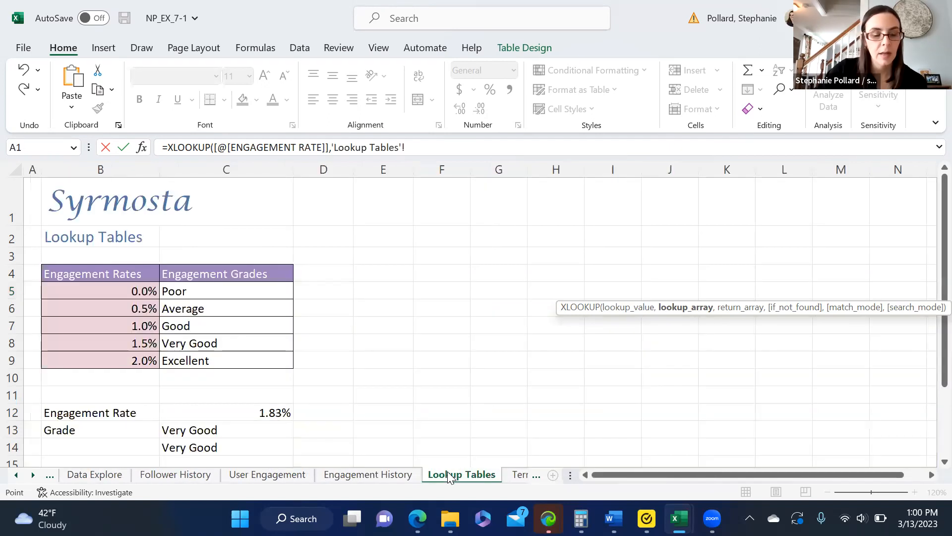
pyautogui.moveTo(108, 274); pyautogui.dragTo(107, 355)
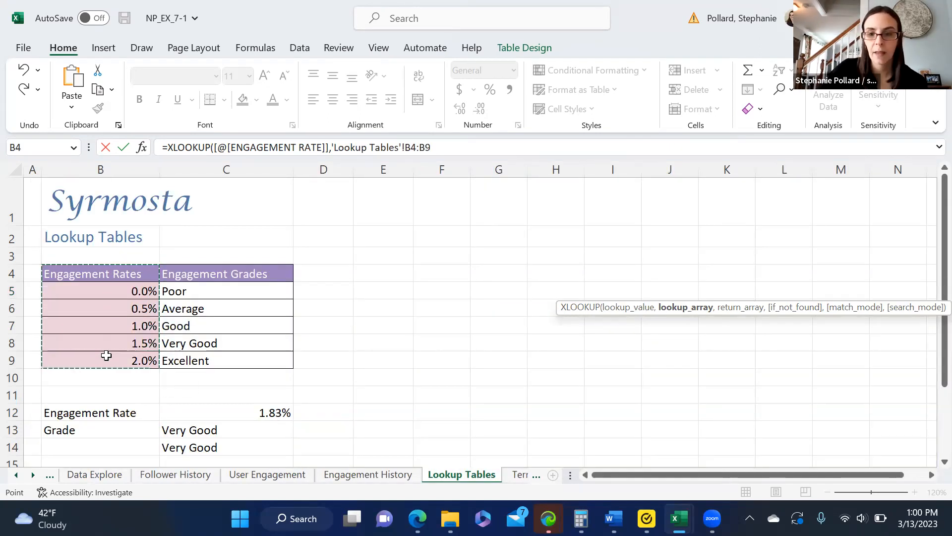
pyautogui.write(',')
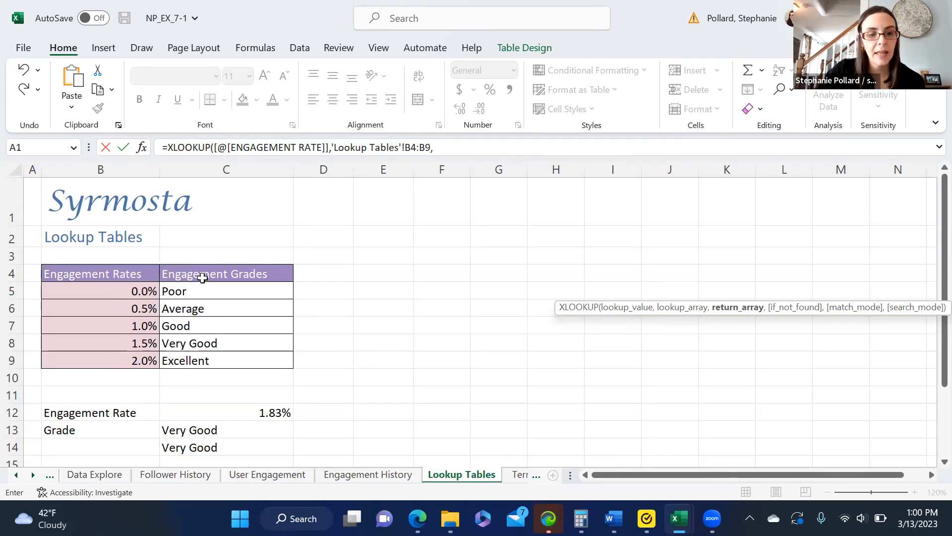
pyautogui.moveTo(203, 276); pyautogui.dragTo(202, 361)
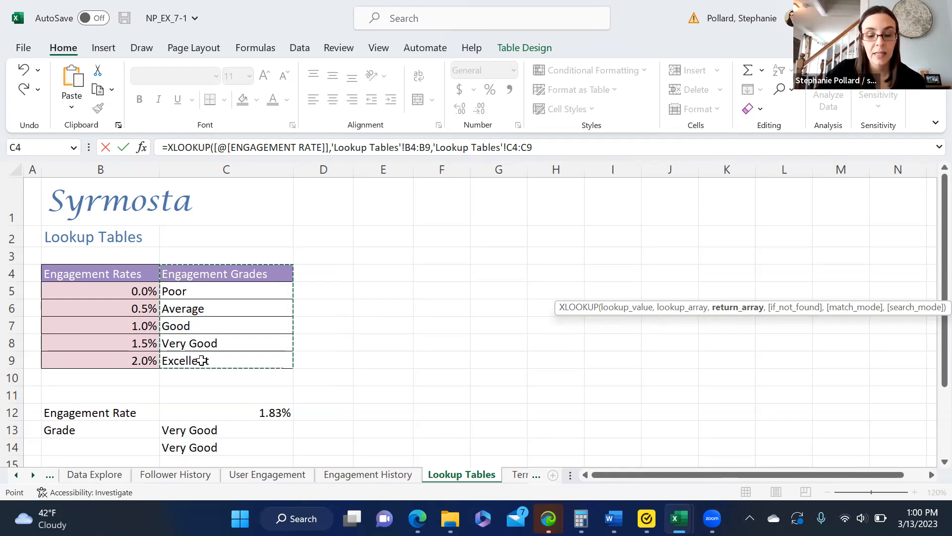
pyautogui.write(',')
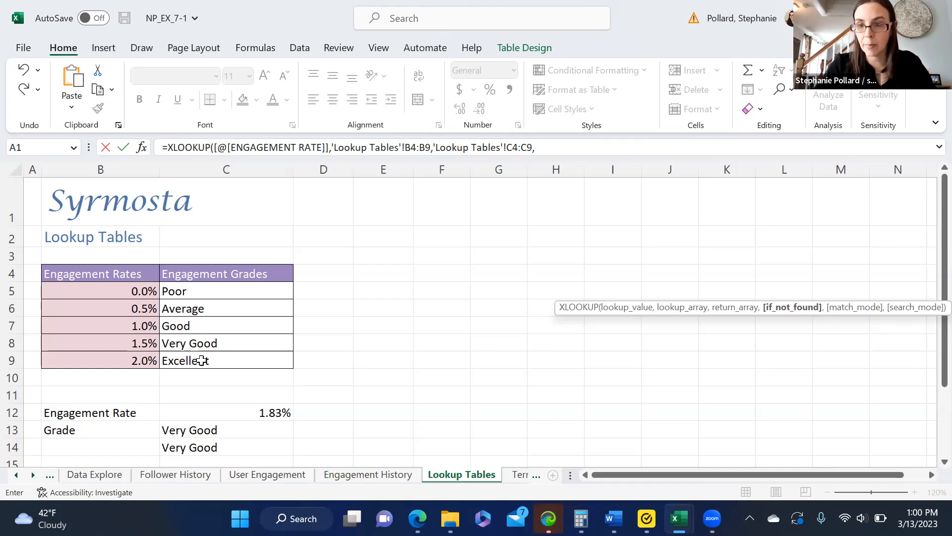
# - Set the not-found result to " " and the match mode to -1, exact match or next smaller item, and complete the formula
pyautogui.write('"')
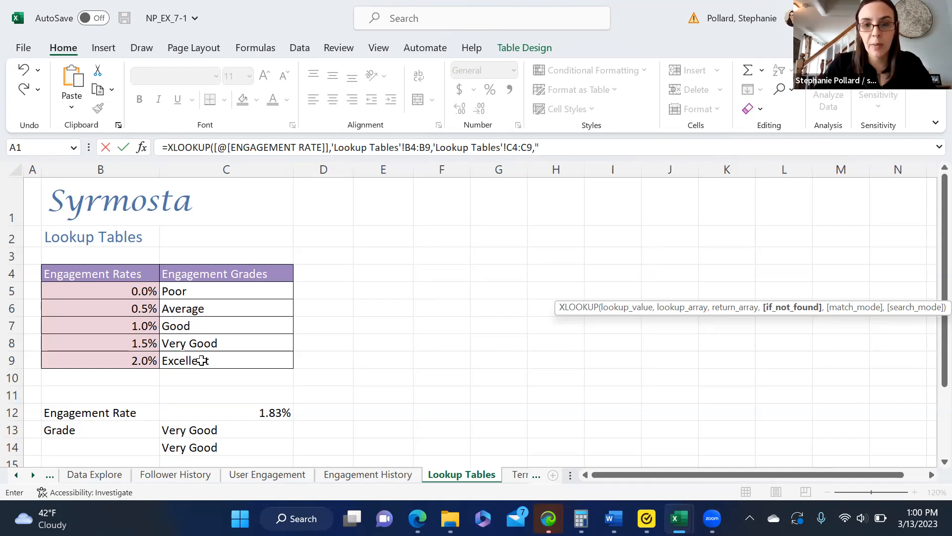
pyautogui.write(' "')
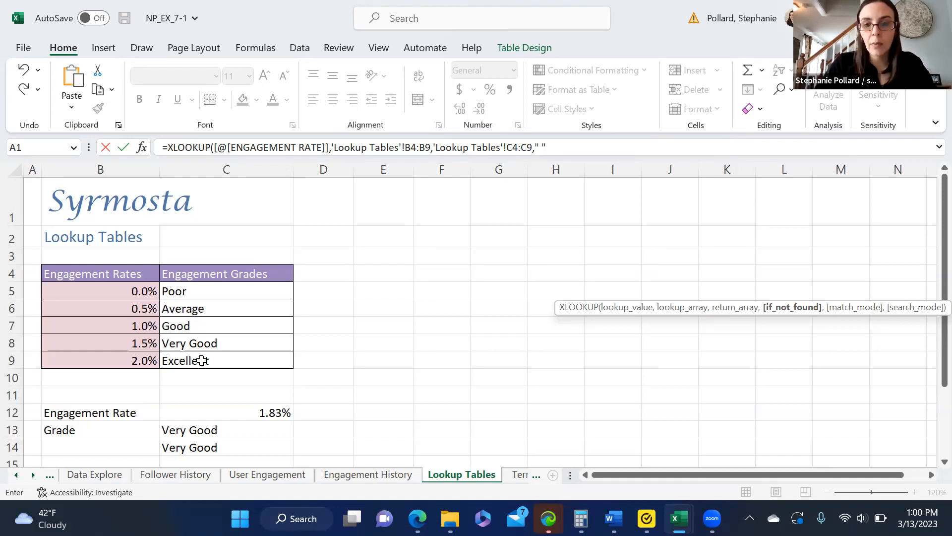
pyautogui.write(',-')
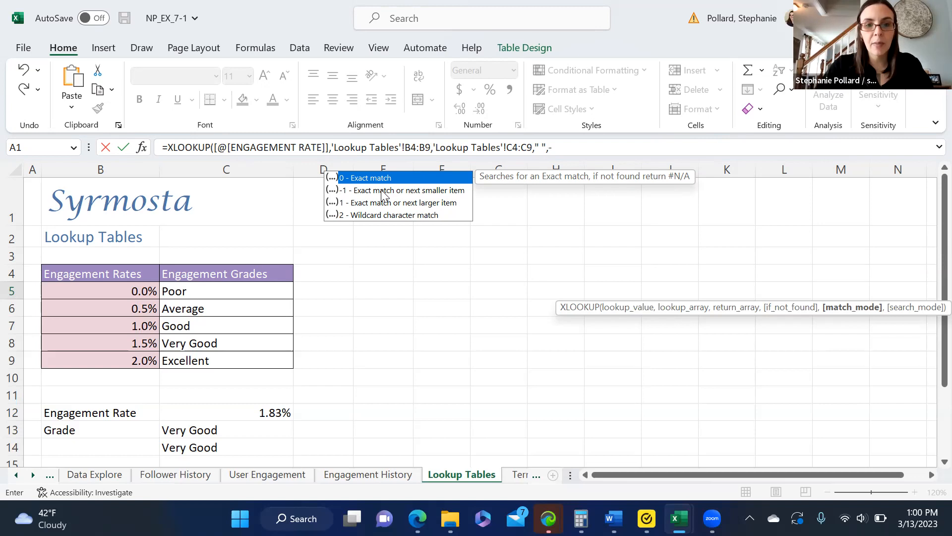
pyautogui.doubleClick(383, 191)
pyautogui.write(')')
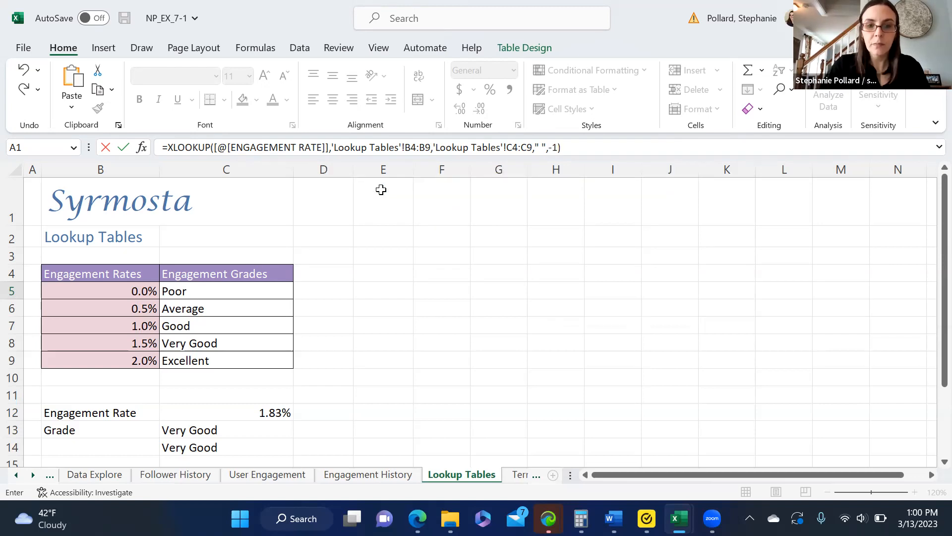
pyautogui.press('Return')
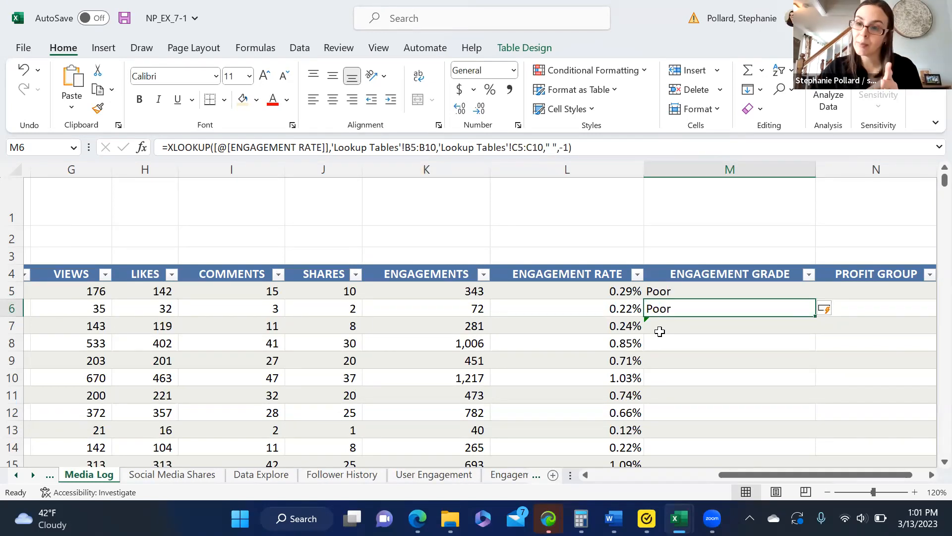
# - Try to fill the engagement grade formula from M5 down to M11
pyautogui.click(699, 294)
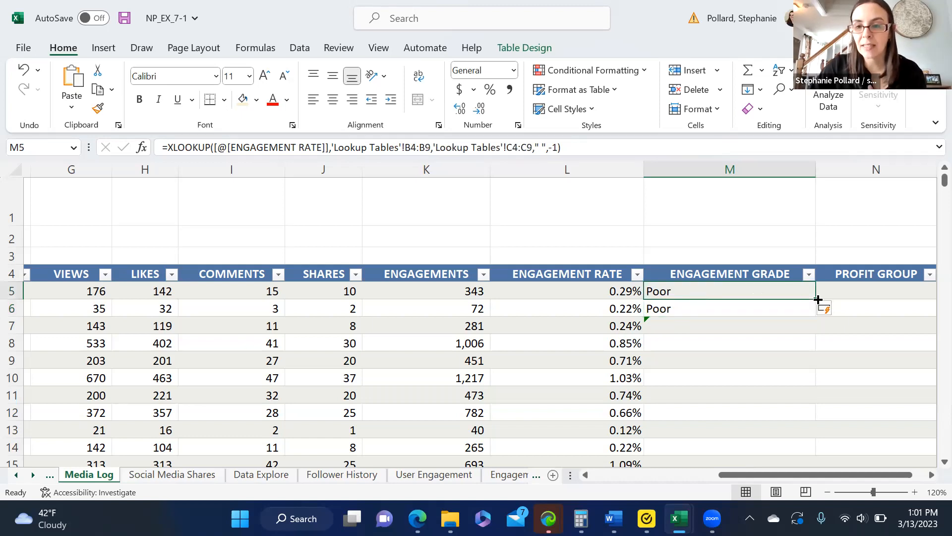
pyautogui.moveTo(817, 299); pyautogui.dragTo(821, 402)
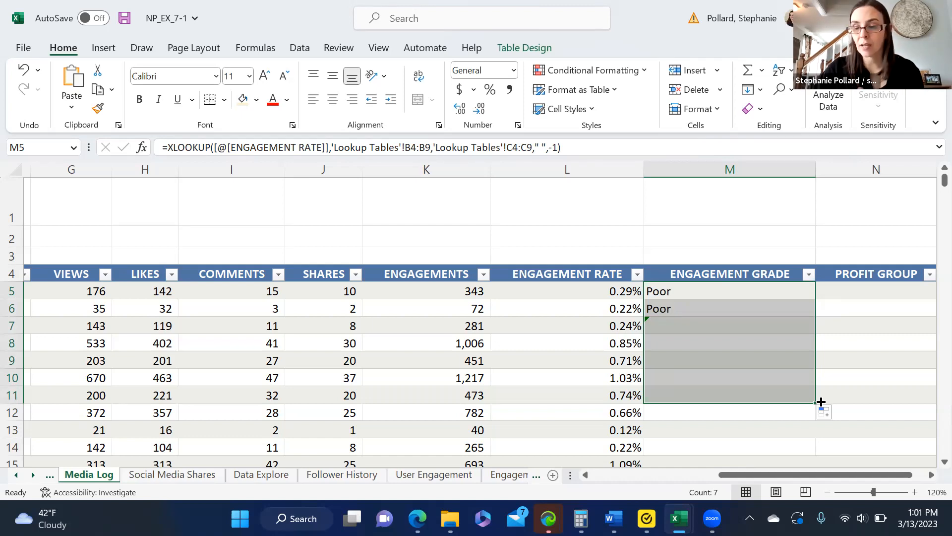
# - Make the lookup array in M5's XLOOKUP formula absolute as $B$4:$B$9
pyautogui.click(716, 294)
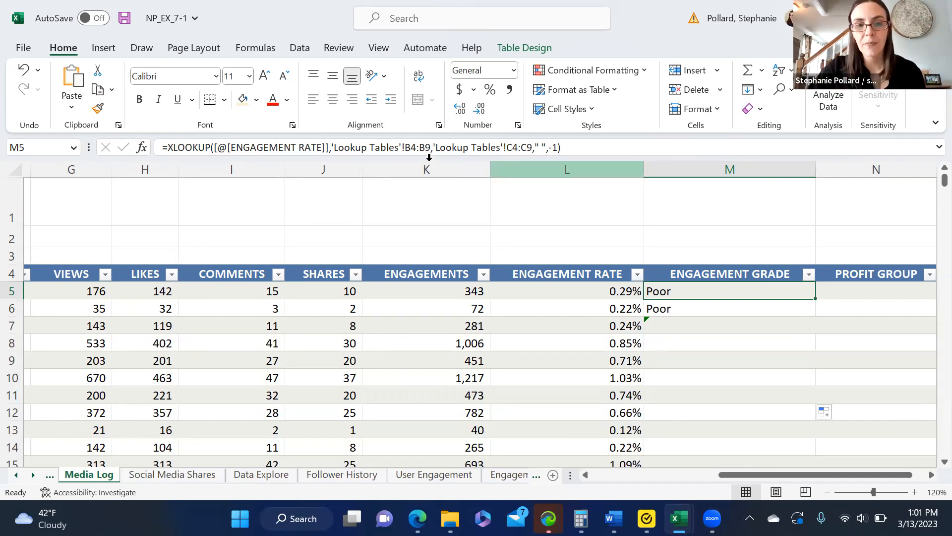
pyautogui.click(406, 149)
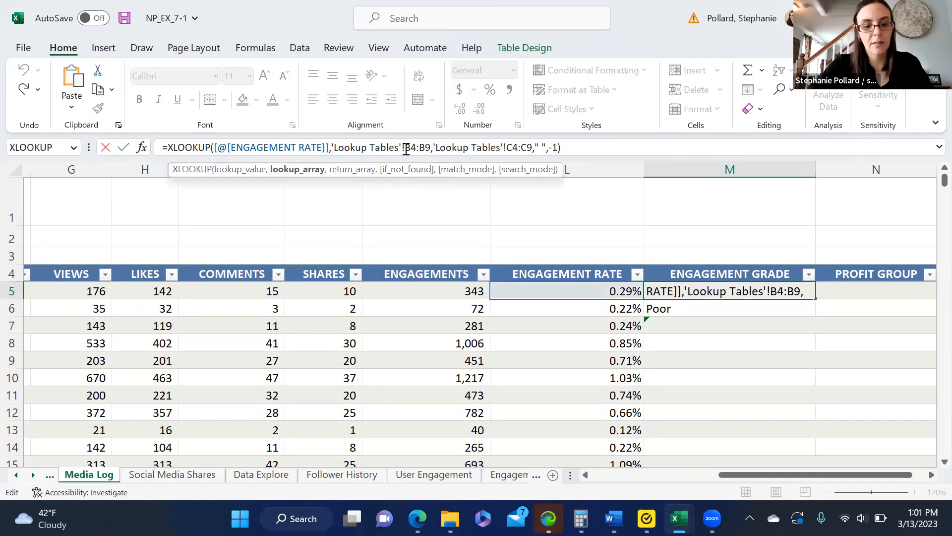
pyautogui.write('$B')
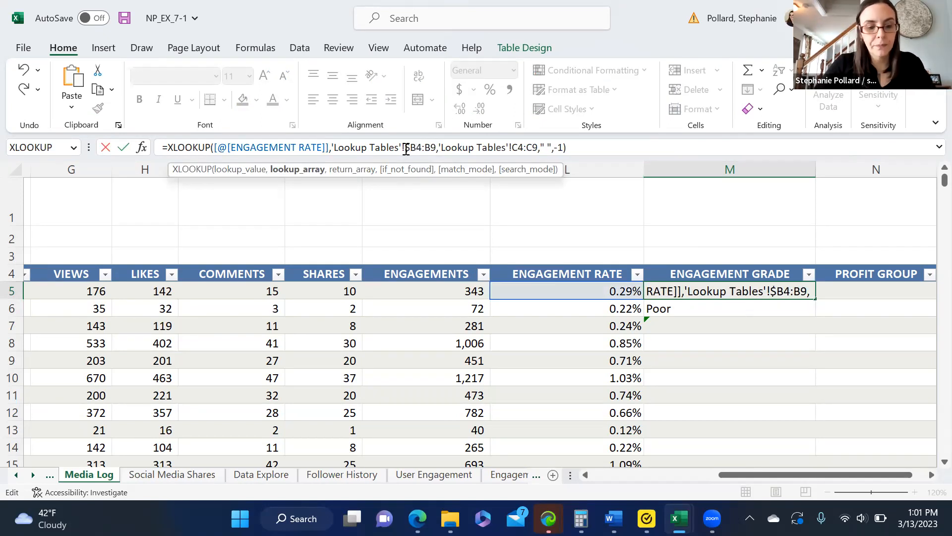
pyautogui.write('$')
pyautogui.press('Right')
pyautogui.press('Right')
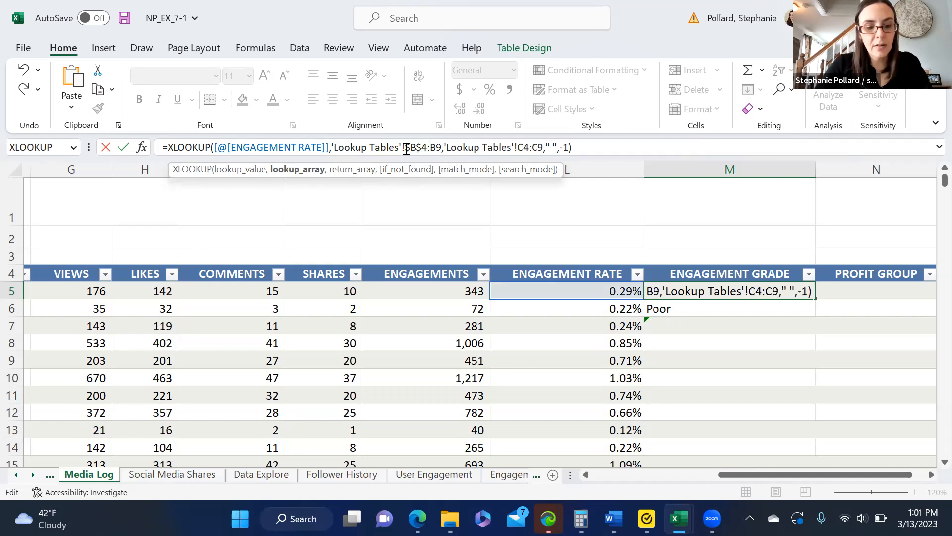
pyautogui.write('$B$')
pyautogui.press('Right')
pyautogui.press('Right')
pyautogui.press('Right')
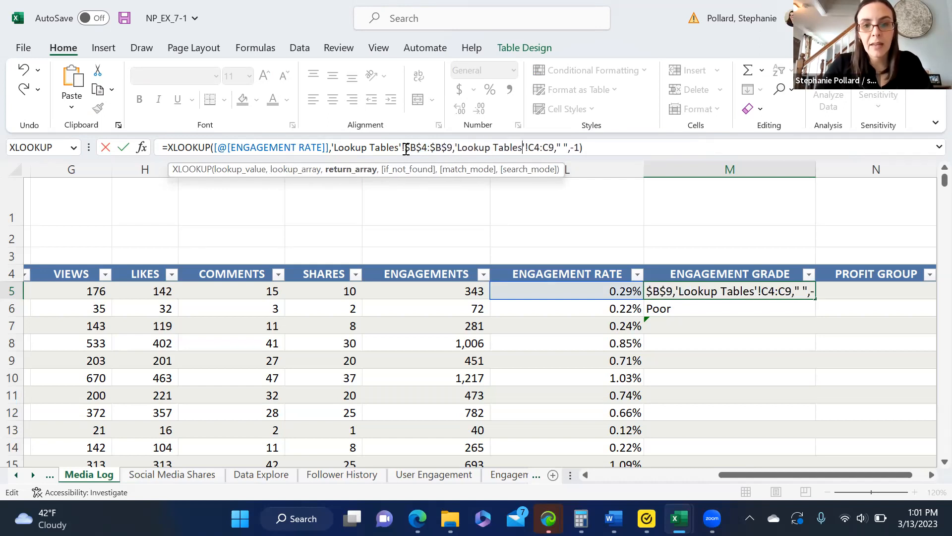
# - Make the return array absolute as $C$4:$C$9 and commit the XLOOKUP formula for the ENGAGEMENT GRADE column
pyautogui.write('$C$4:$C')
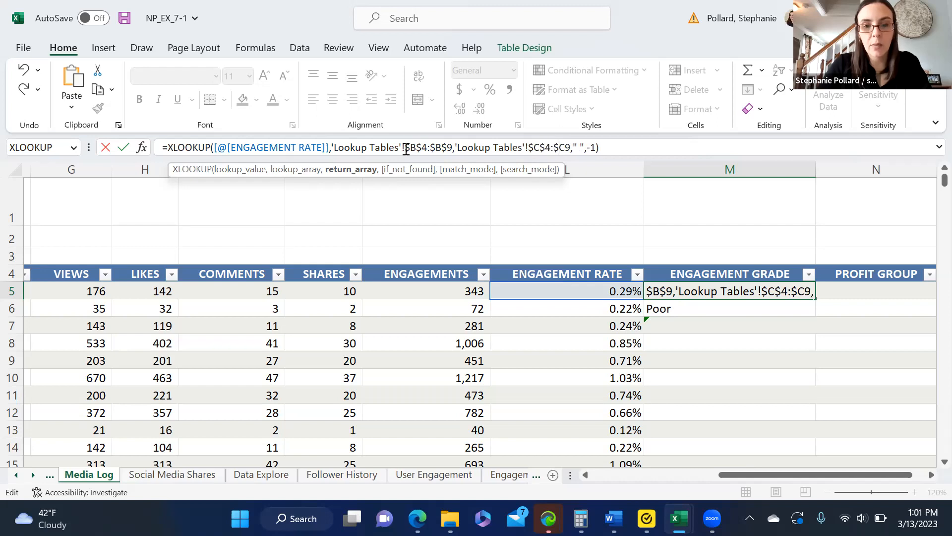
pyautogui.write('5')
pyautogui.press('BackSpace')
pyautogui.write('$')
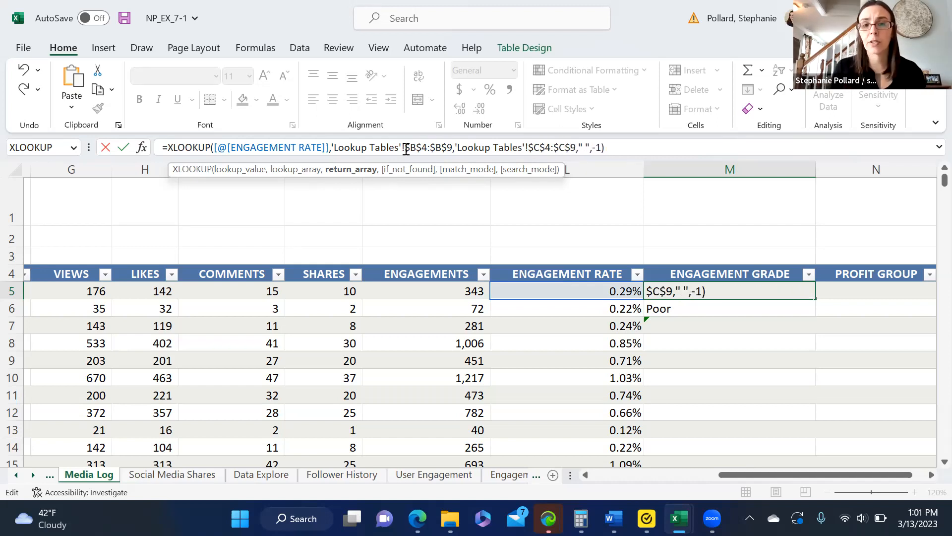
pyautogui.press('Return')
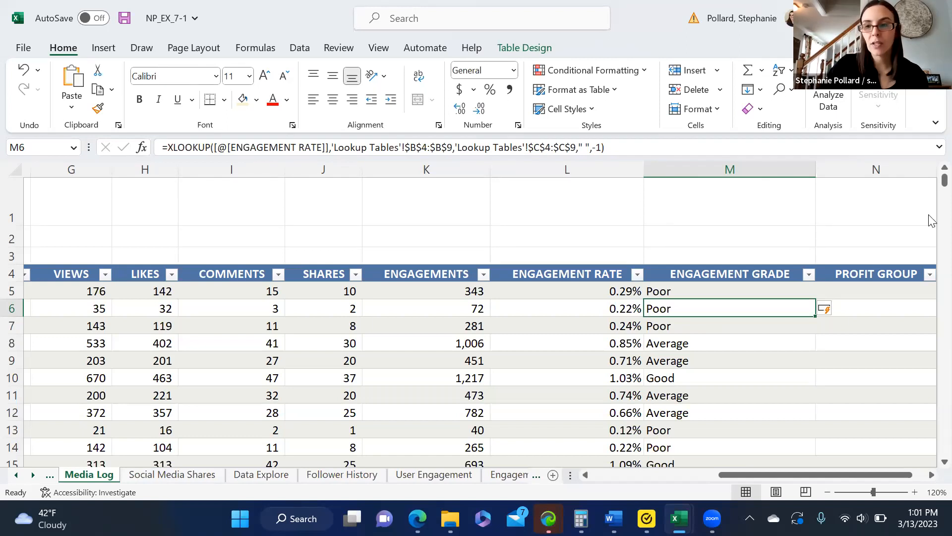
pyautogui.moveTo(944, 180); pyautogui.dragTo(944, 449)
pyautogui.moveTo(932, 491); pyautogui.dragTo(931, 185)
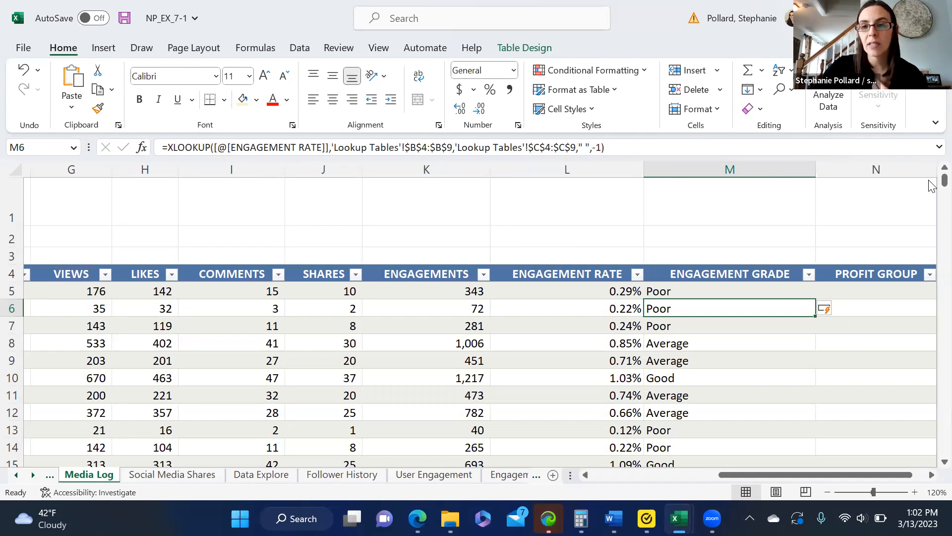
pyautogui.click(755, 295)
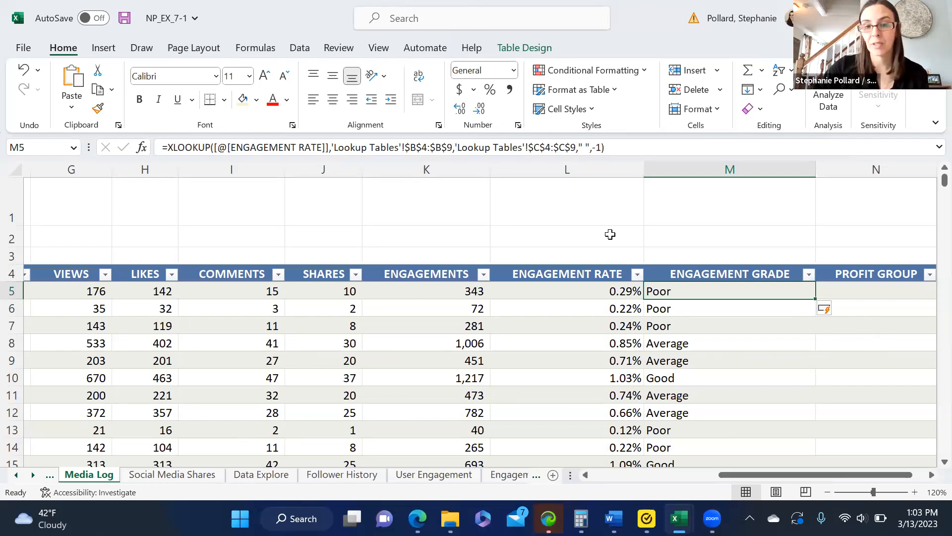
pyautogui.click(450, 307)
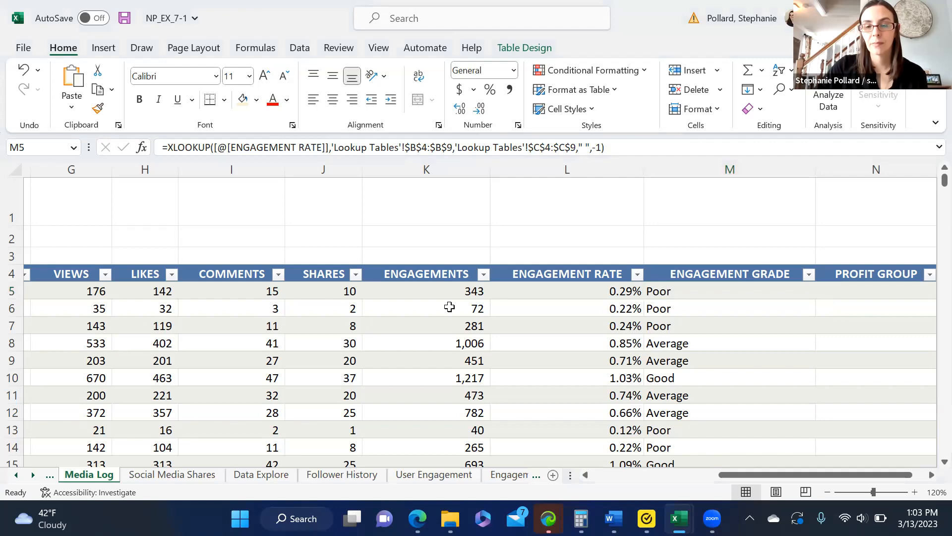